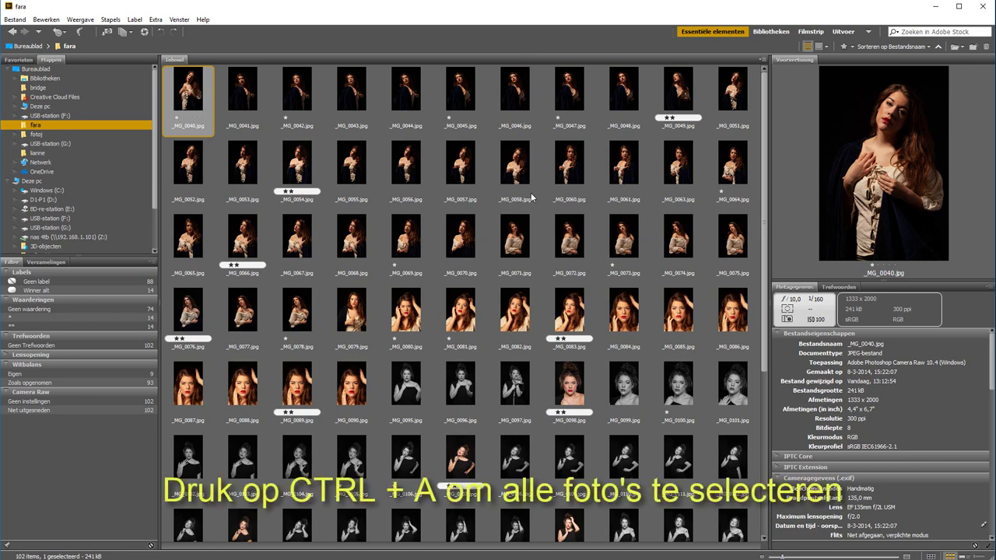
# - Select all 102 photos in Bridge and start a Photoshop Contactblad II contact sheet from them
pyautogui.hotkey('ctrl', 'a')
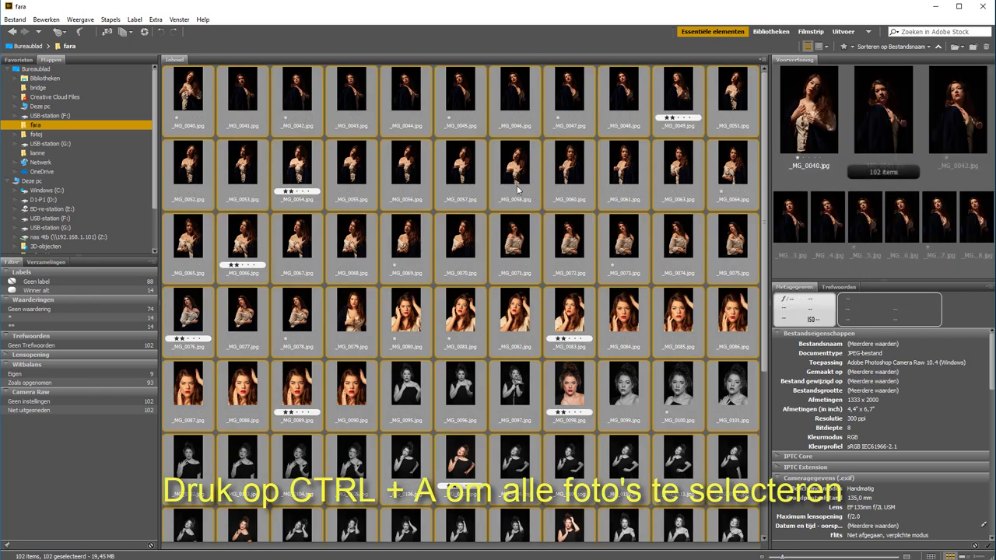
pyautogui.click(163, 23)
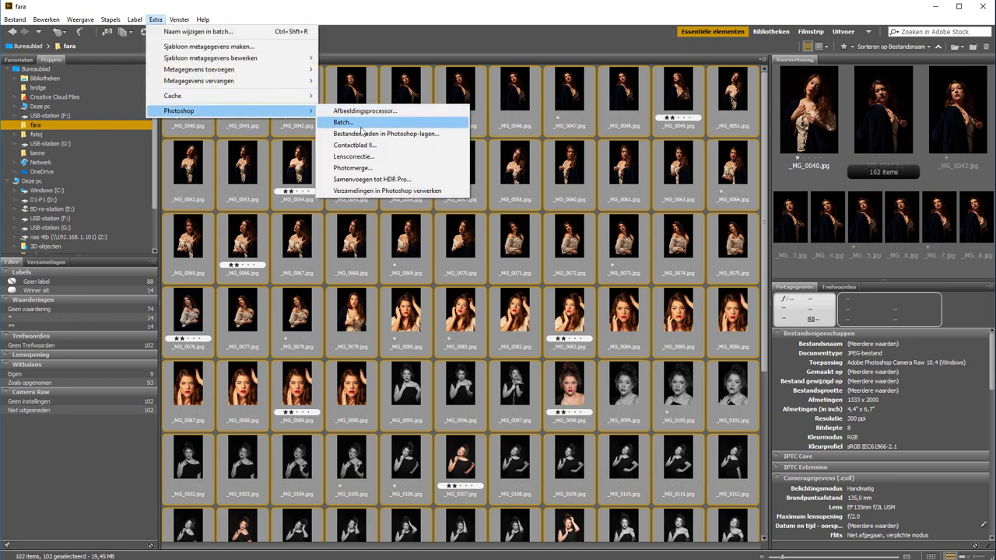
pyautogui.moveTo(231, 110)
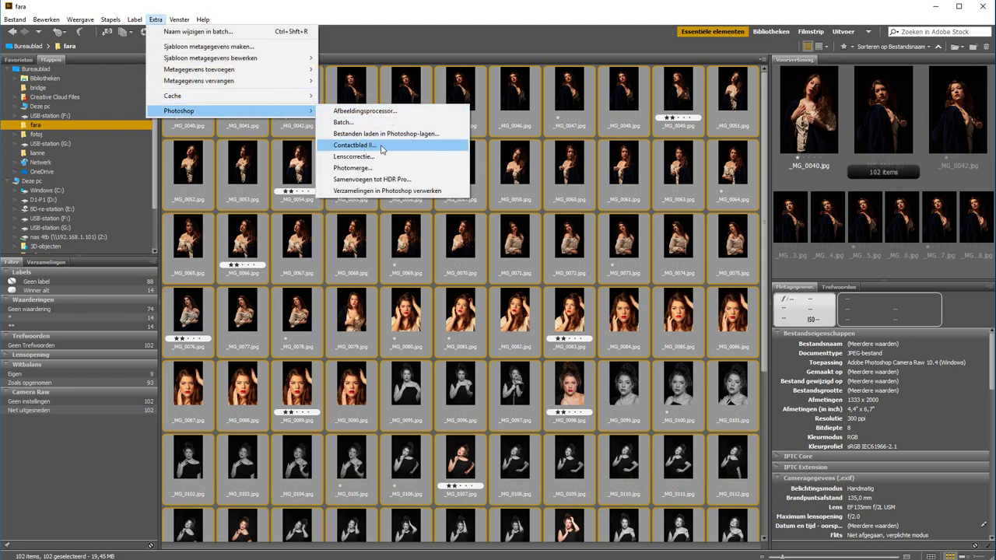
pyautogui.click(382, 148)
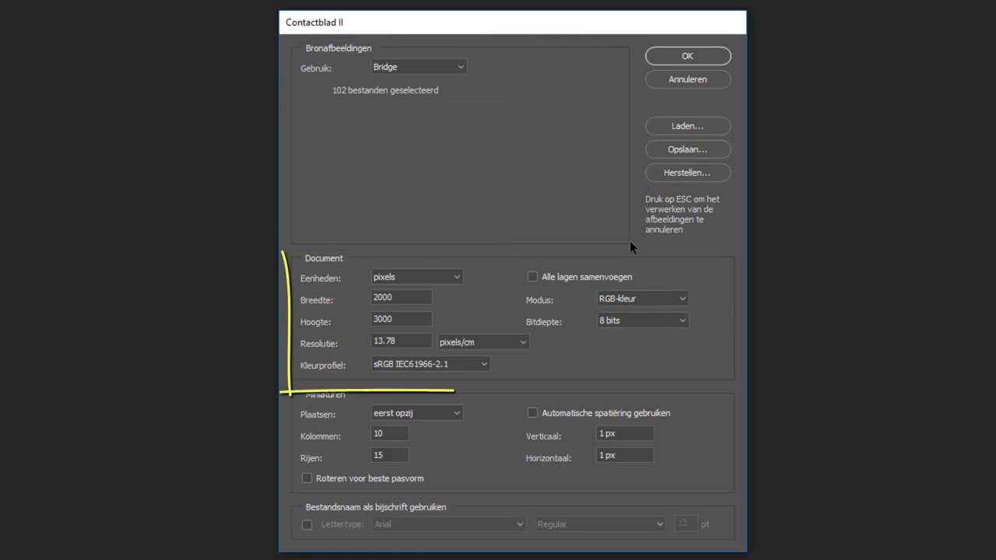
# - Set the page size to 21 × 29,7 cm in centimetres
pyautogui.click(401, 284)
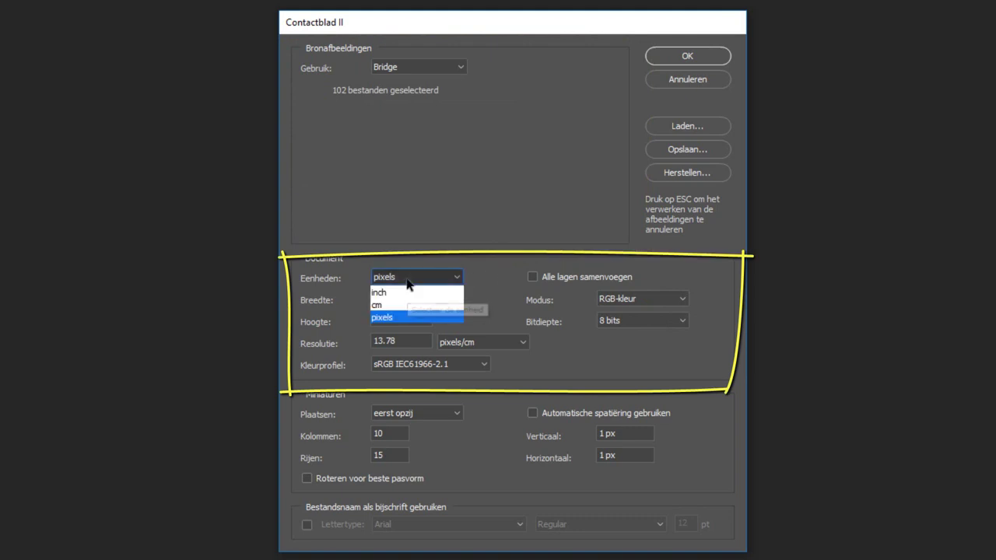
pyautogui.click(408, 304)
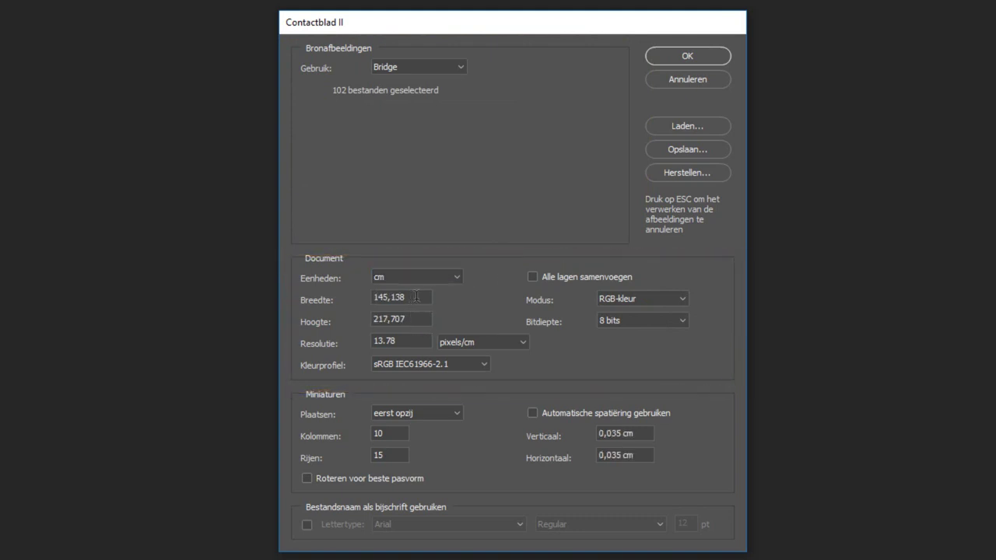
pyautogui.doubleClick(411, 297)
pyautogui.write('21')
pyautogui.press('Tab')
pyautogui.write('29')
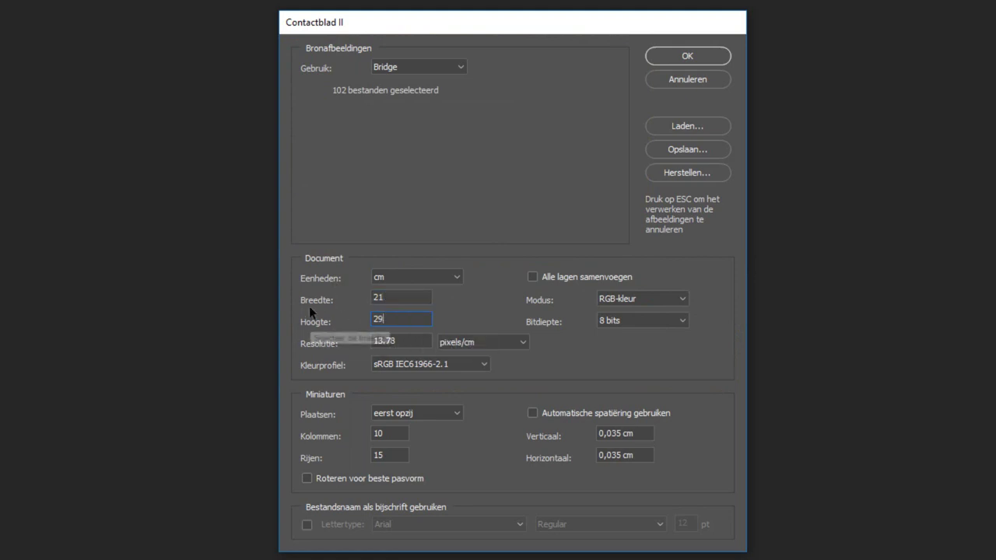
pyautogui.write(',8')
pyautogui.press('BackSpace')
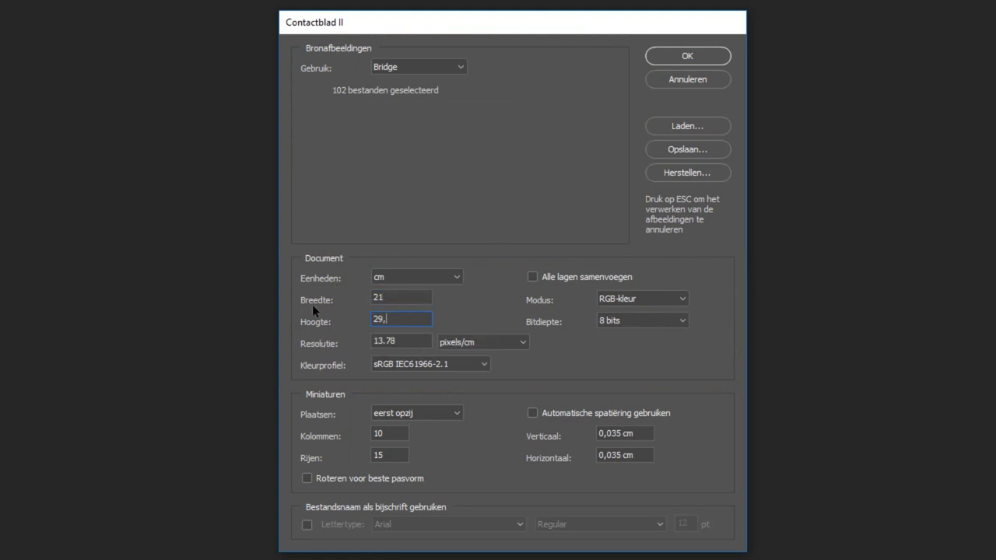
pyautogui.write('7')
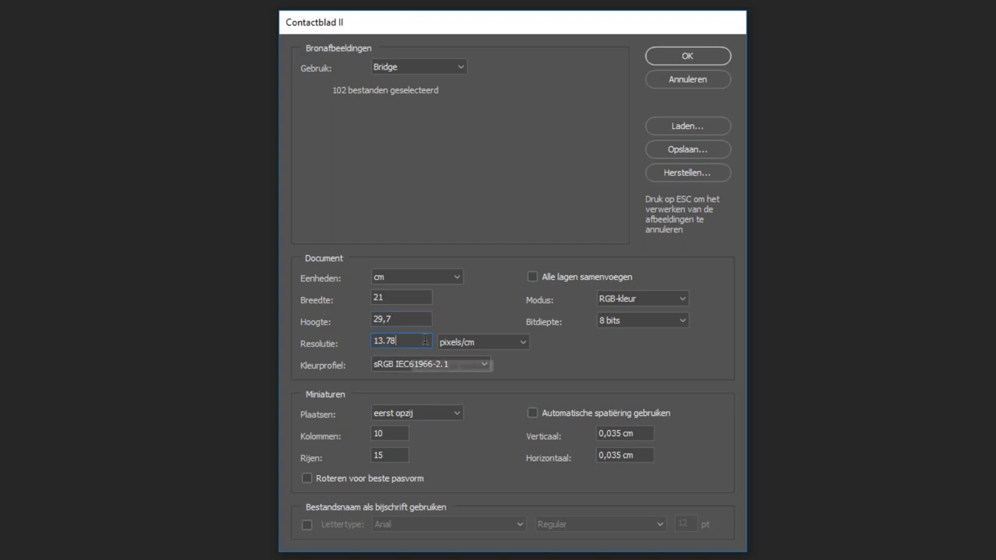
# - Set the resolution to 600 pixels/inch
pyautogui.click(473, 341)
pyautogui.click(477, 357)
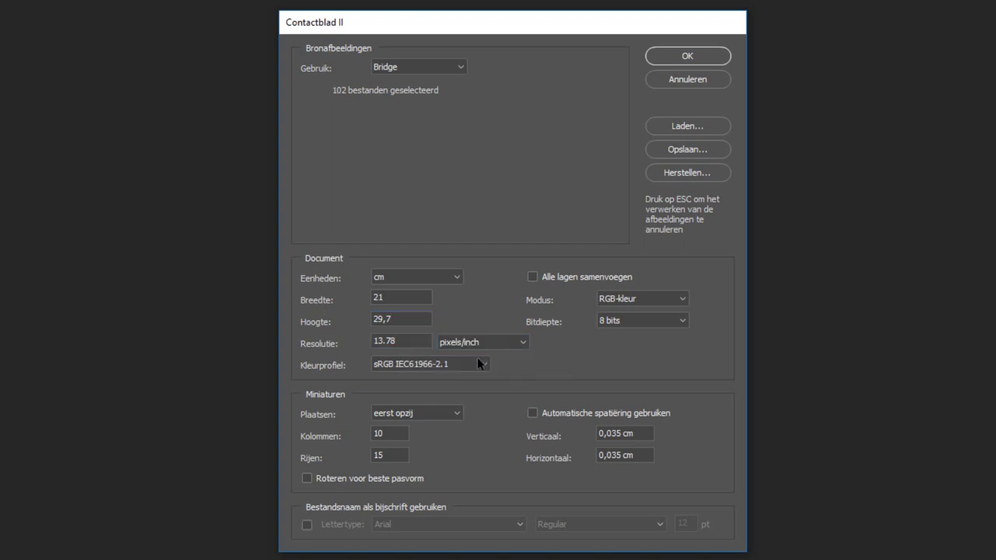
pyautogui.click(328, 343)
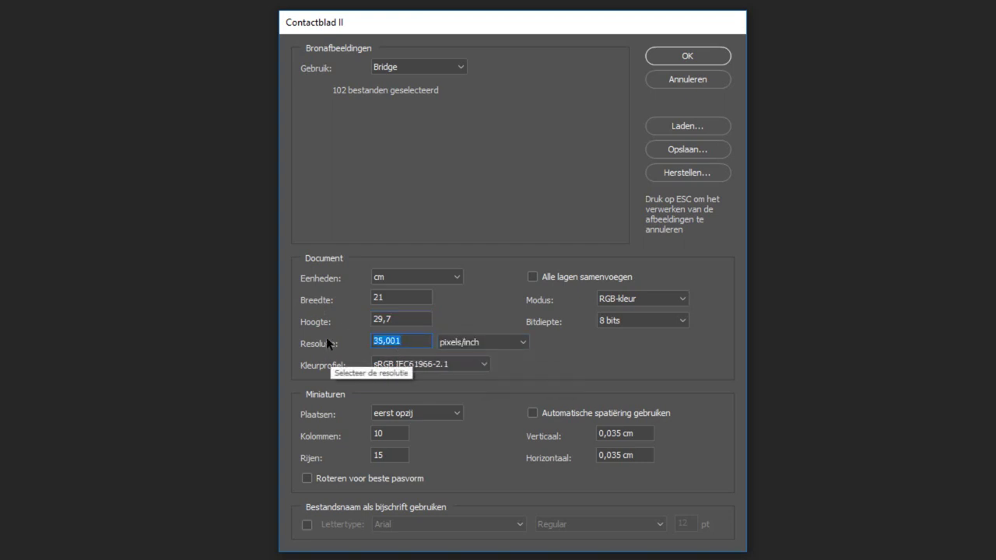
pyautogui.write('600')
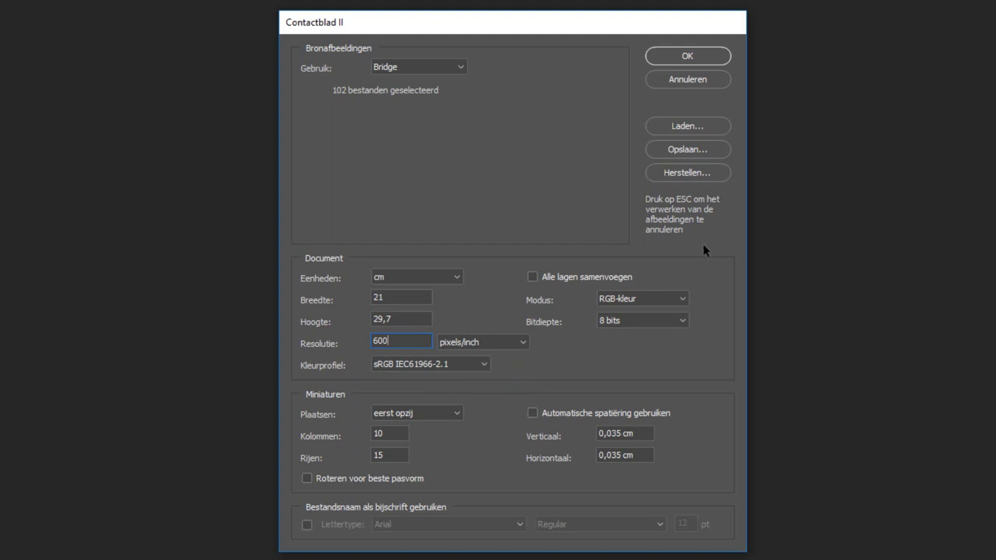
# - Turn on Alle lagen samenvoegen and keep thumbnails placed across first
pyautogui.click(532, 276)
pyautogui.click(431, 411)
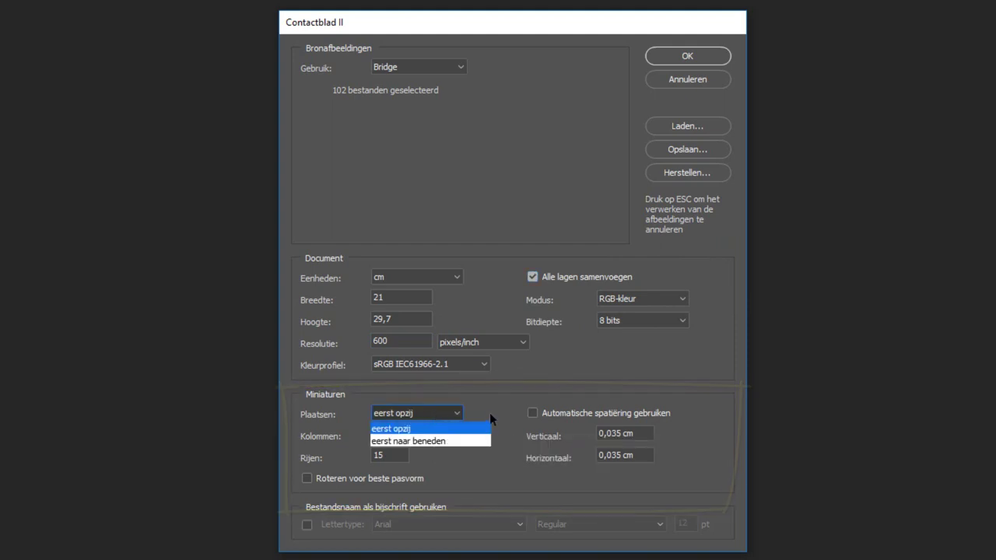
pyautogui.click(389, 426)
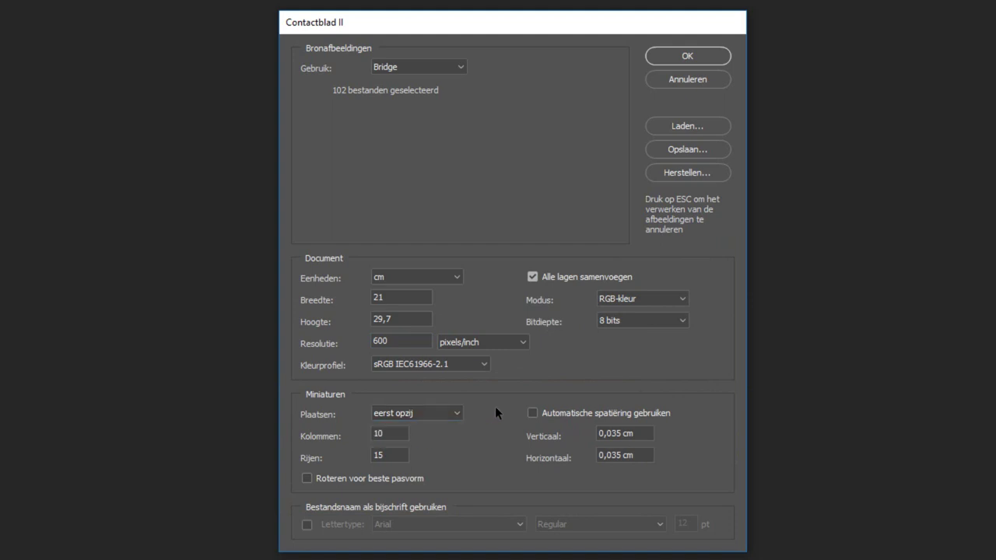
# - Set the thumbnail grid to 4 columns and 5 rows
pyautogui.click(393, 433)
pyautogui.doubleClick(394, 433)
pyautogui.write('4')
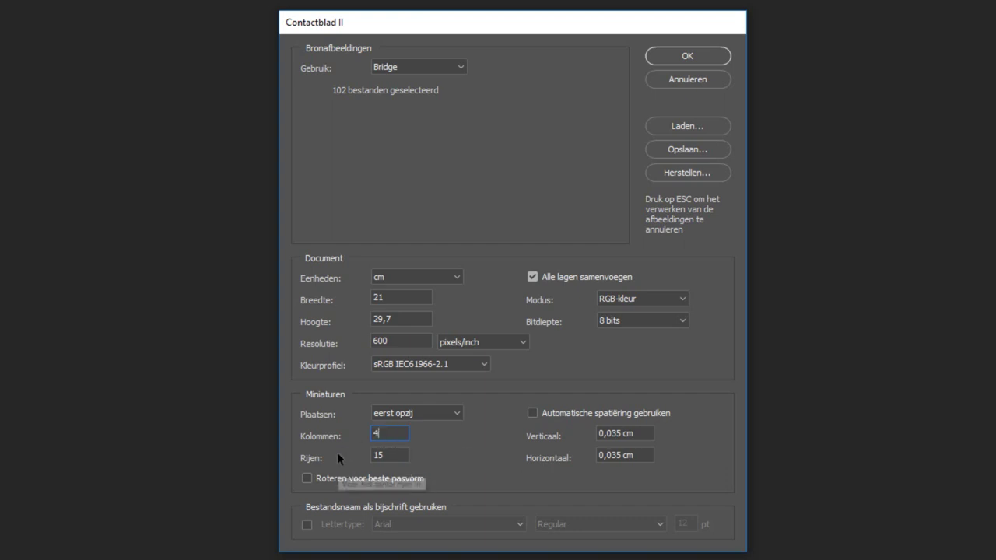
pyautogui.press('Tab')
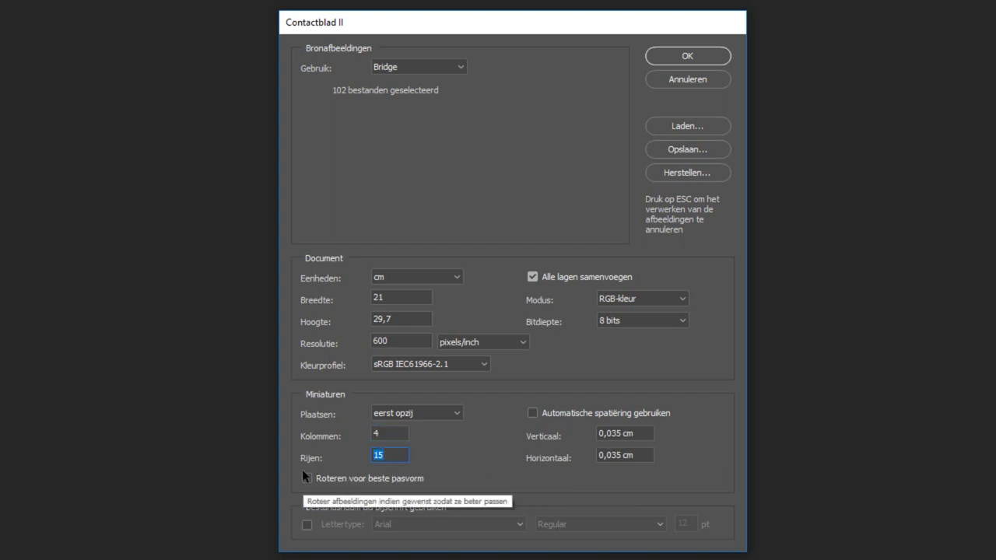
pyautogui.write('5')
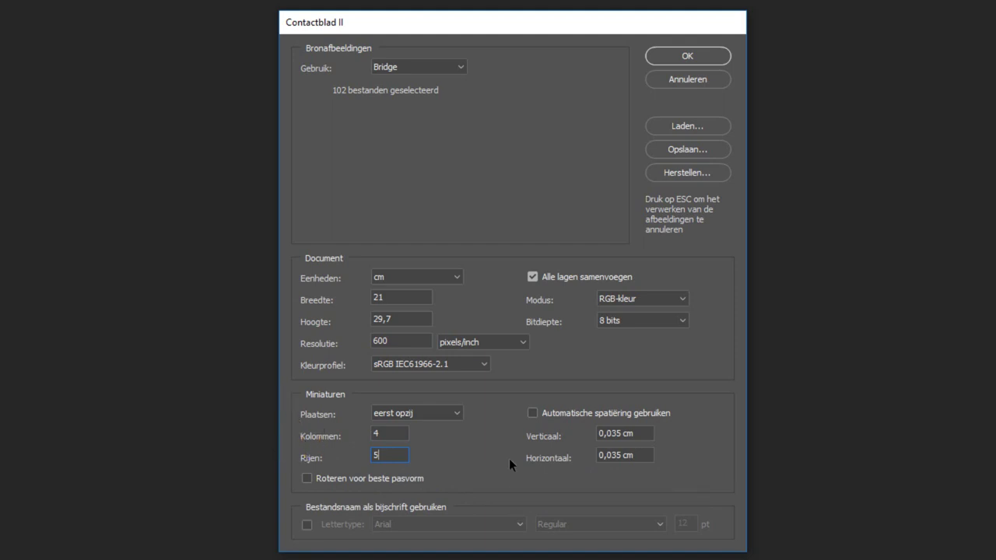
# - Leave automatic spacing off, use 0,5 cm vertical/horizontal spacing, and add 14 pt filename captions
pyautogui.click(532, 413)
pyautogui.click(532, 413)
pyautogui.moveTo(621, 434); pyautogui.dragTo(606, 433)
pyautogui.write('5')
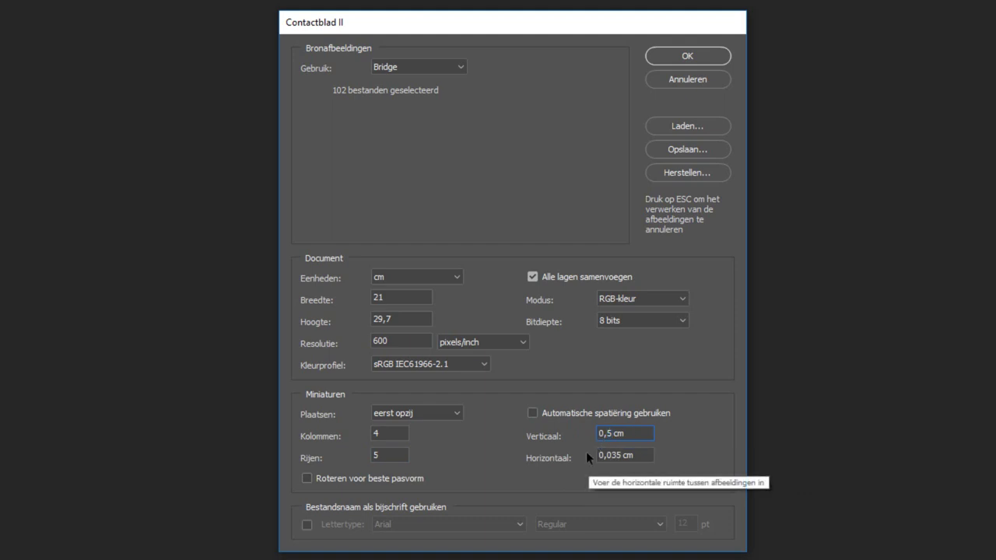
pyautogui.press('Tab')
pyautogui.write('0,')
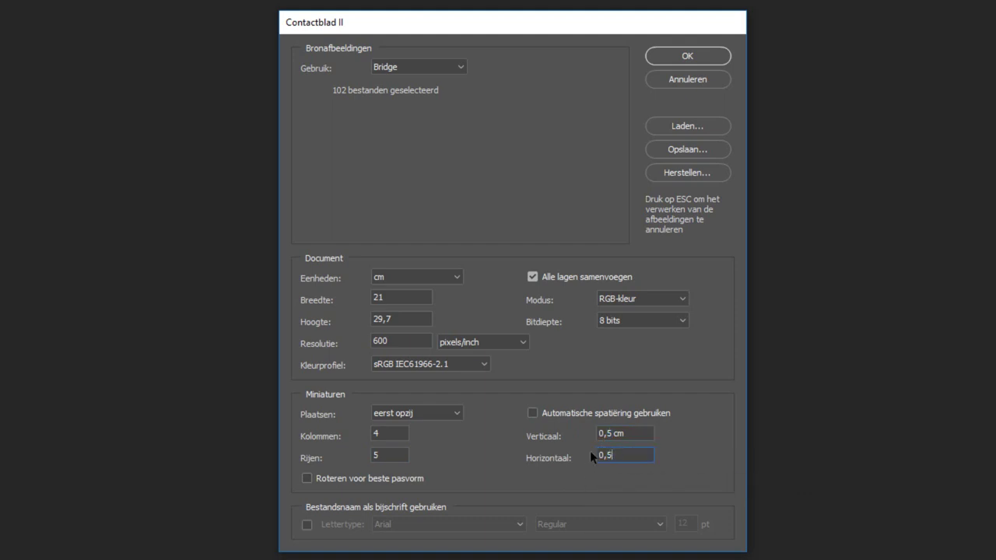
pyautogui.click(309, 524)
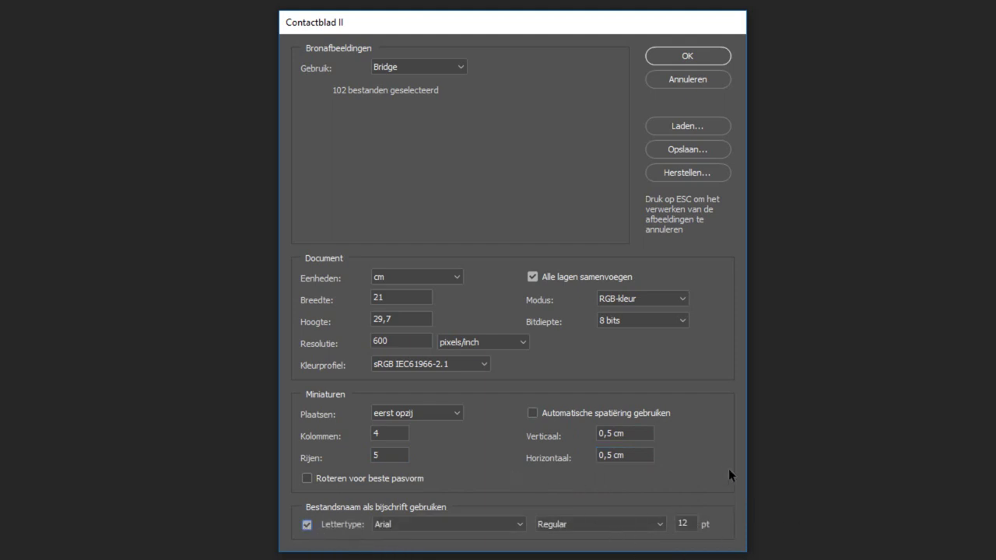
pyautogui.moveTo(691, 522); pyautogui.dragTo(668, 523)
pyautogui.write('14')
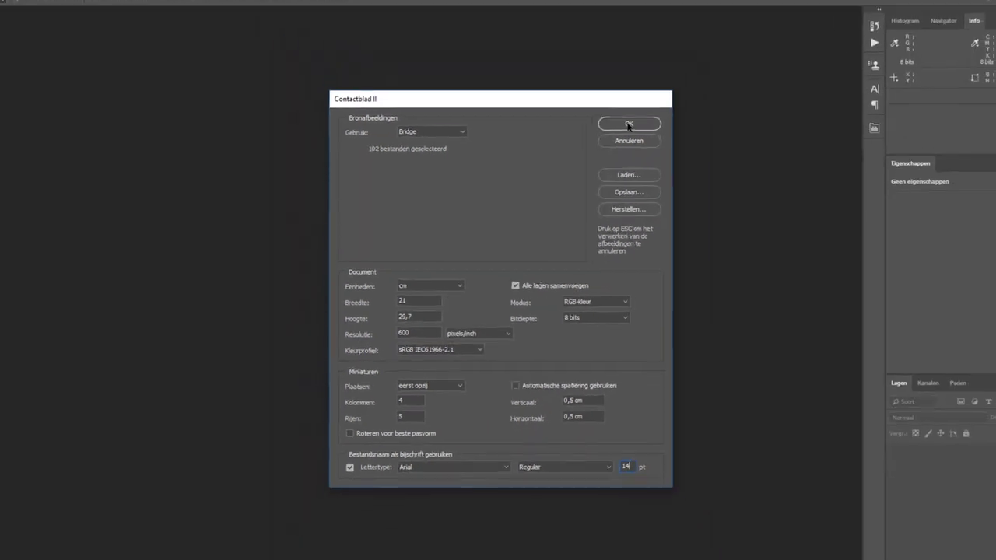
# - Accept the Contactblad II settings to generate the six contact sheet documents
pyautogui.click(613, 143)
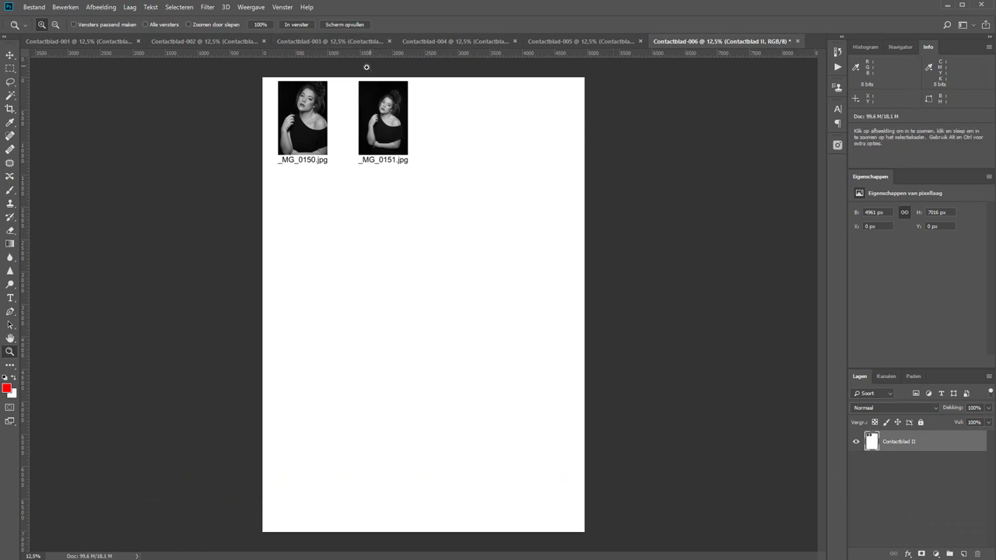
# - Inspect Contactblad-001 at 100%, pan across its photos, then fit it in the window
pyautogui.click(117, 40)
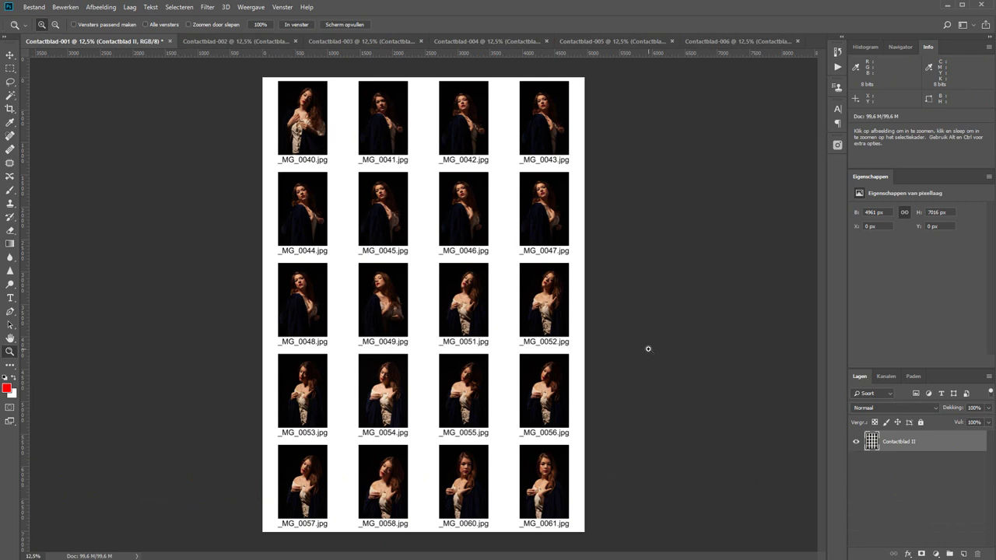
pyautogui.click(261, 24)
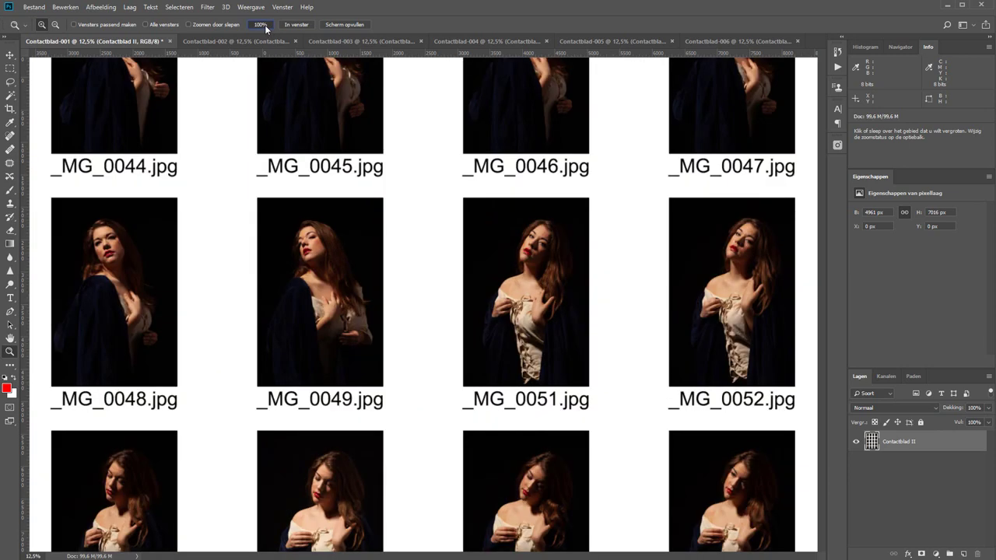
pyautogui.moveTo(386, 251); pyautogui.dragTo(565, 262)
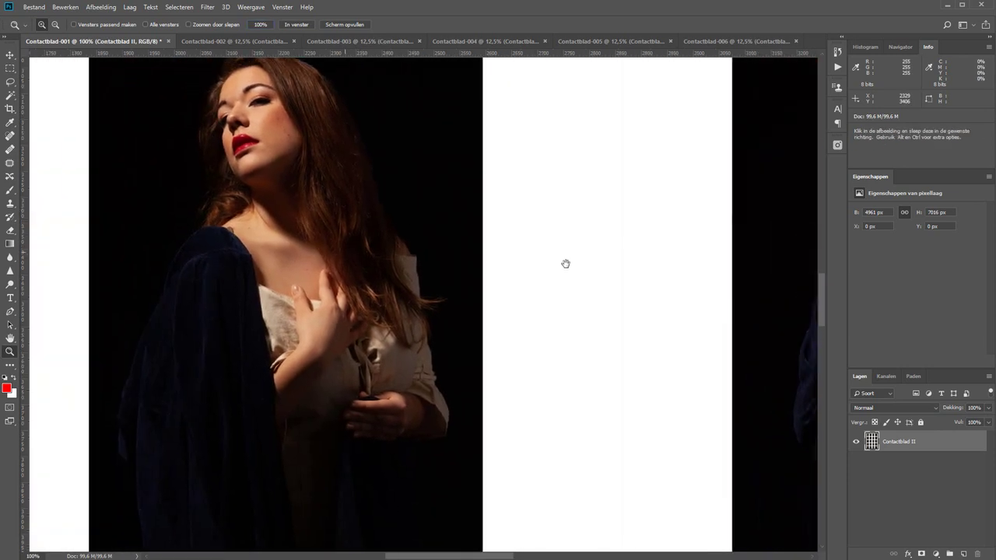
pyautogui.click(297, 25)
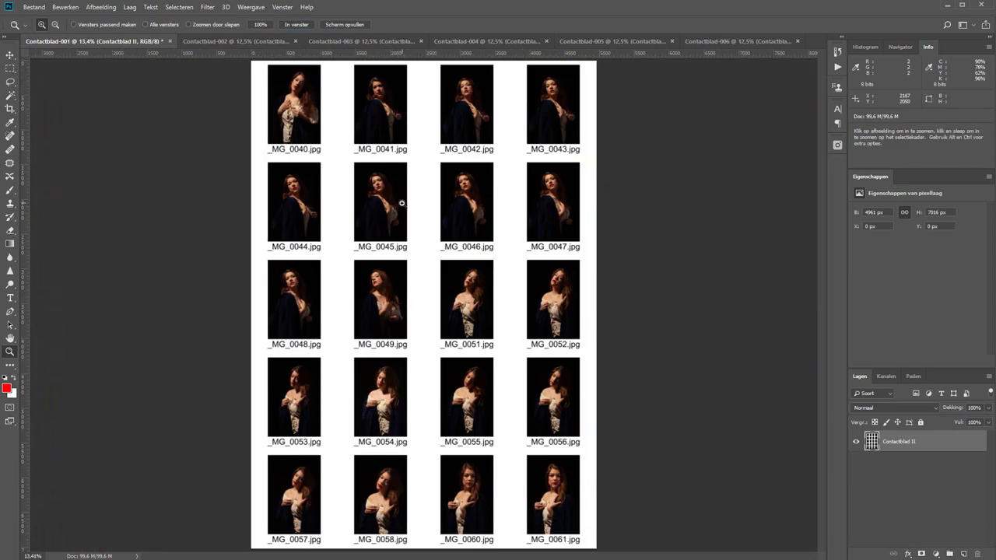